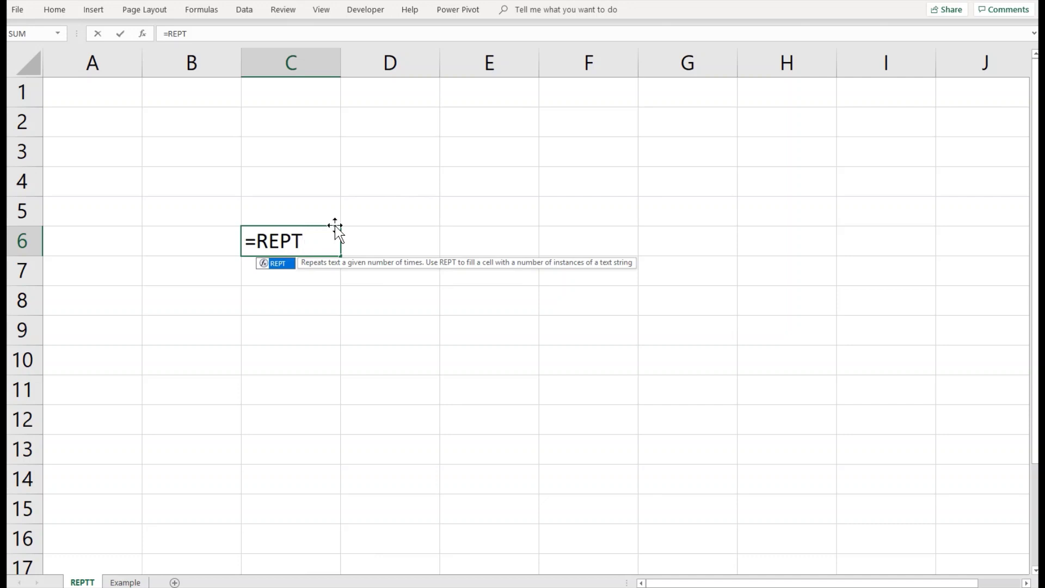
# Complete =REPT("*",5) in C6 so it displays five asterisks.
pyautogui.write('("*')
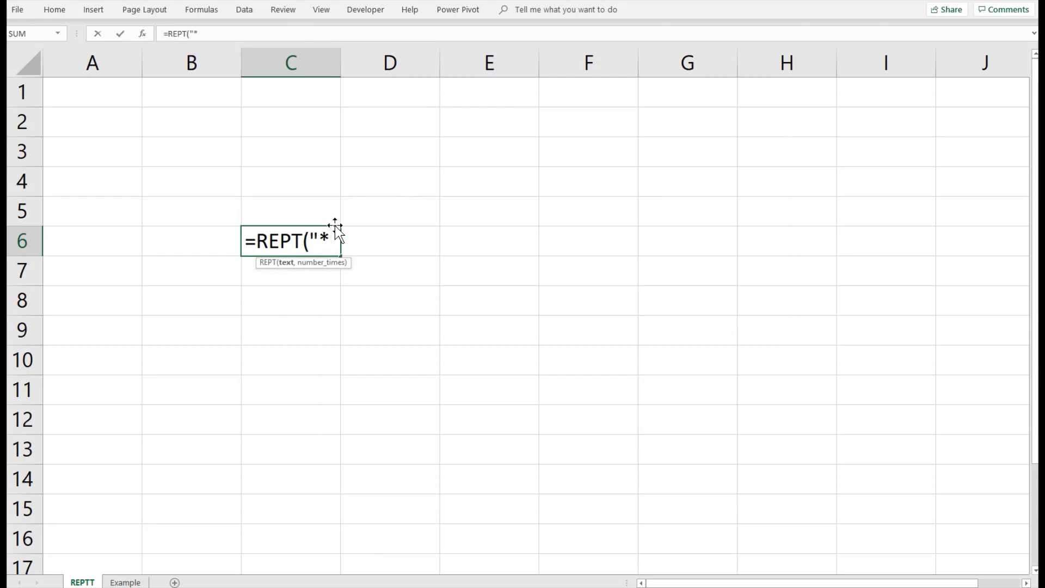
pyautogui.write('",5)')
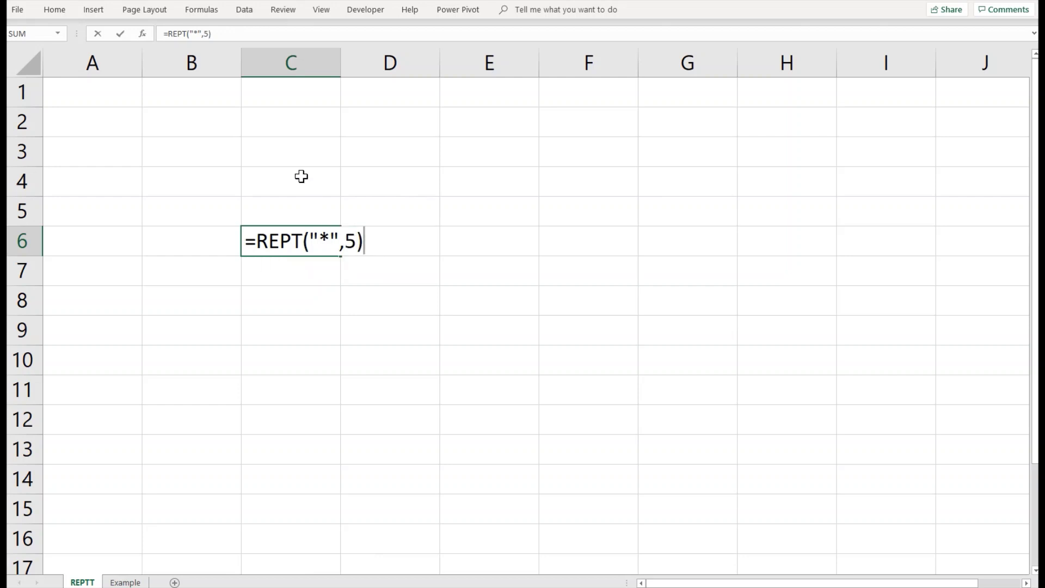
pyautogui.press('Return')
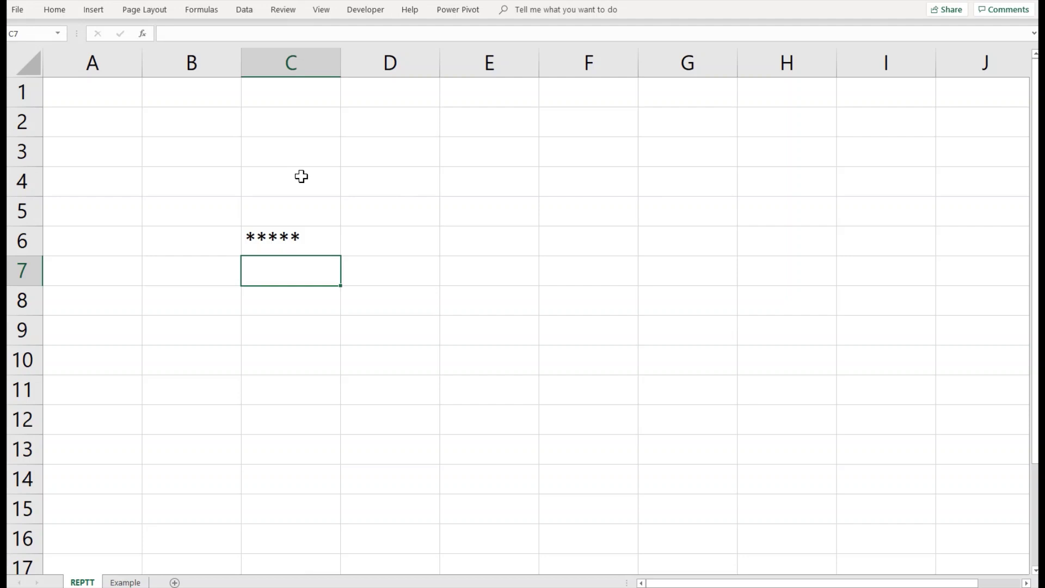
# Enter =REPT("+",10) in C7 to show ten plus signs.
pyautogui.write('=REPT')
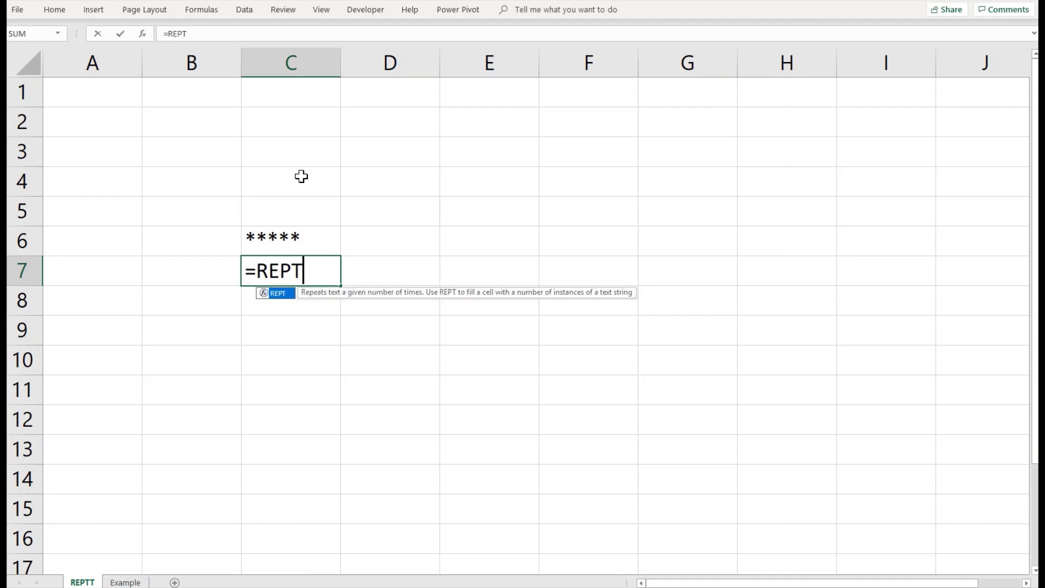
pyautogui.write('(')
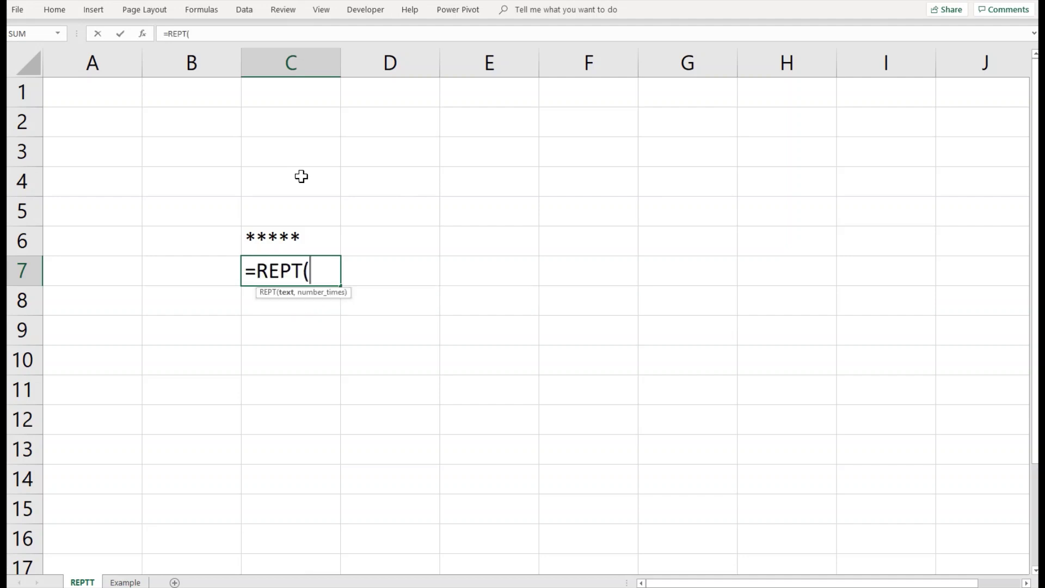
pyautogui.write('"+",')
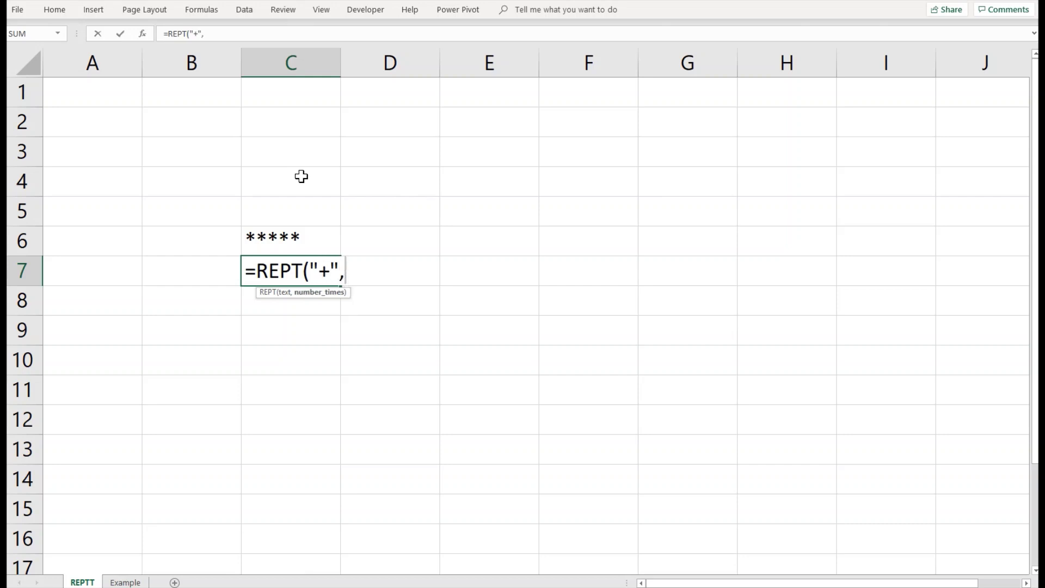
pyautogui.write('10)')
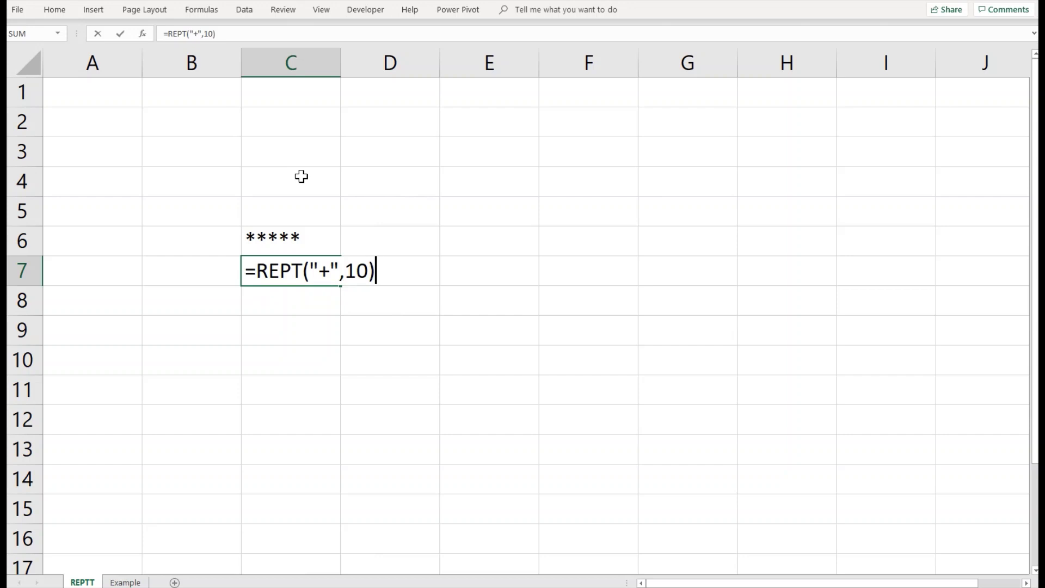
pyautogui.press('Return')
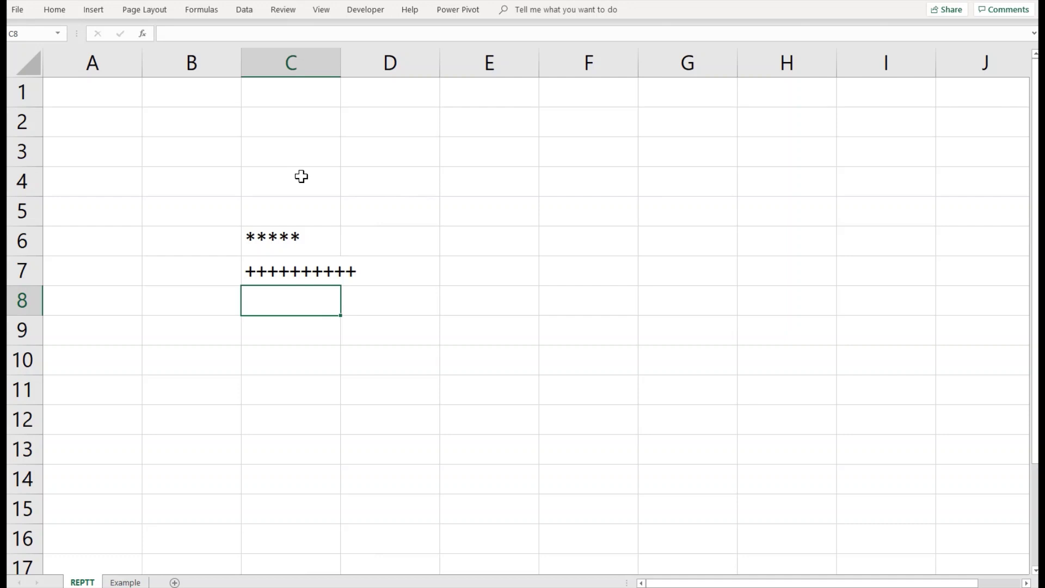
# Replace the count 10 in C7's formula with a reference to C5, giving =REPT("+",C5).
pyautogui.press('Up')
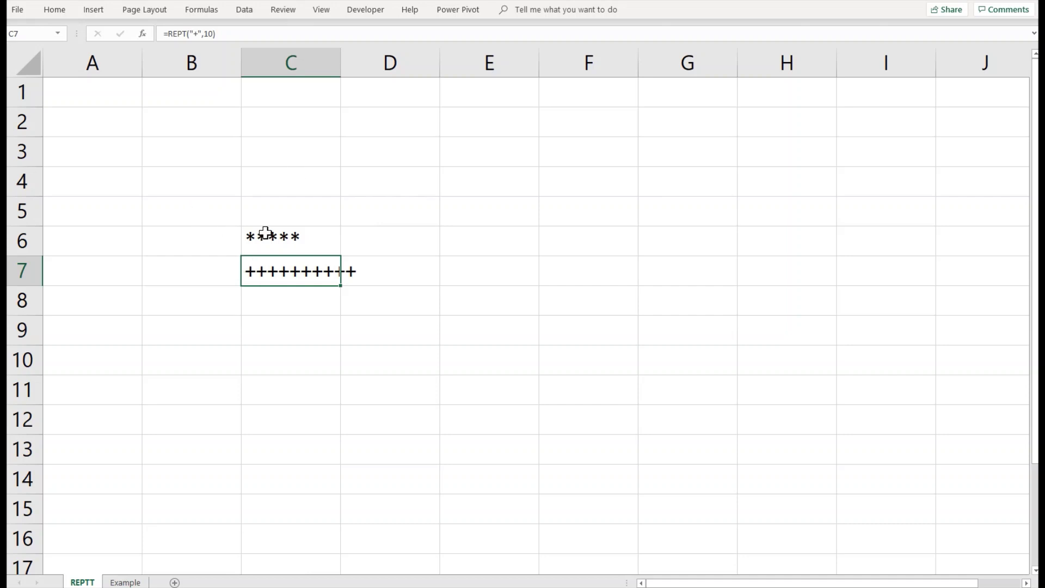
pyautogui.doubleClick(272, 278)
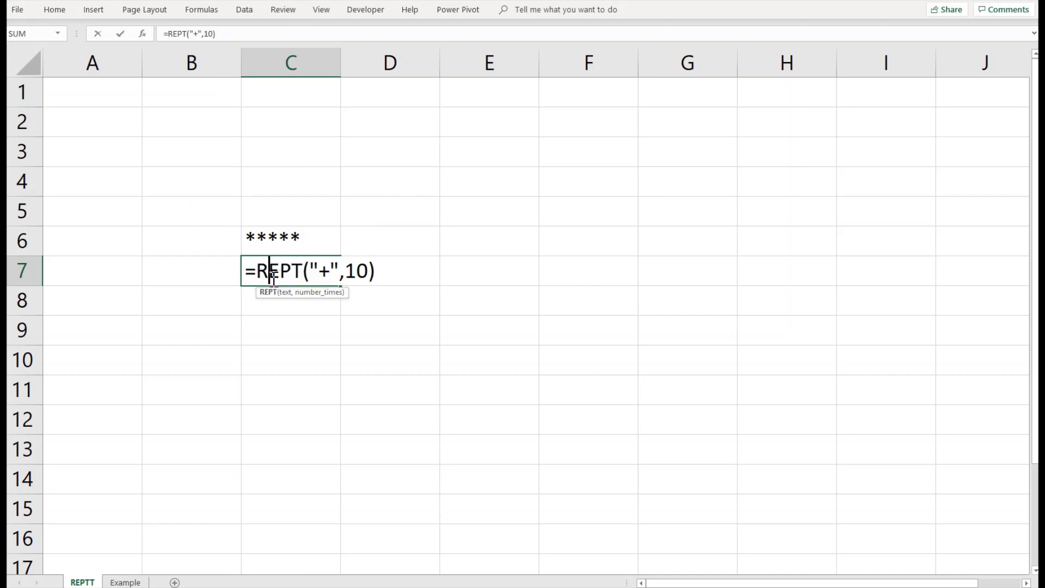
pyautogui.click(370, 280)
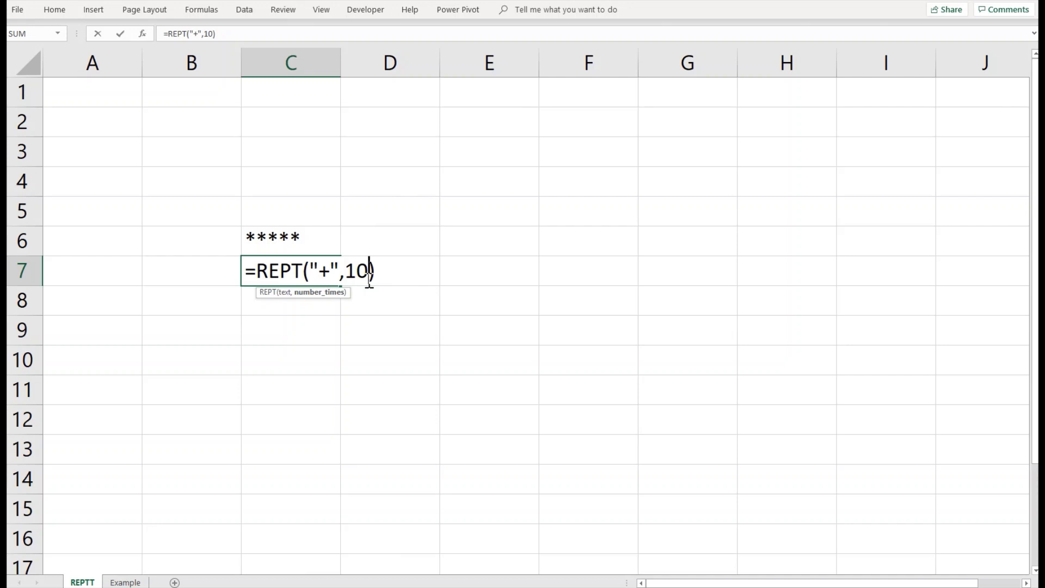
pyautogui.press('BackSpace')
pyautogui.press('BackSpace')
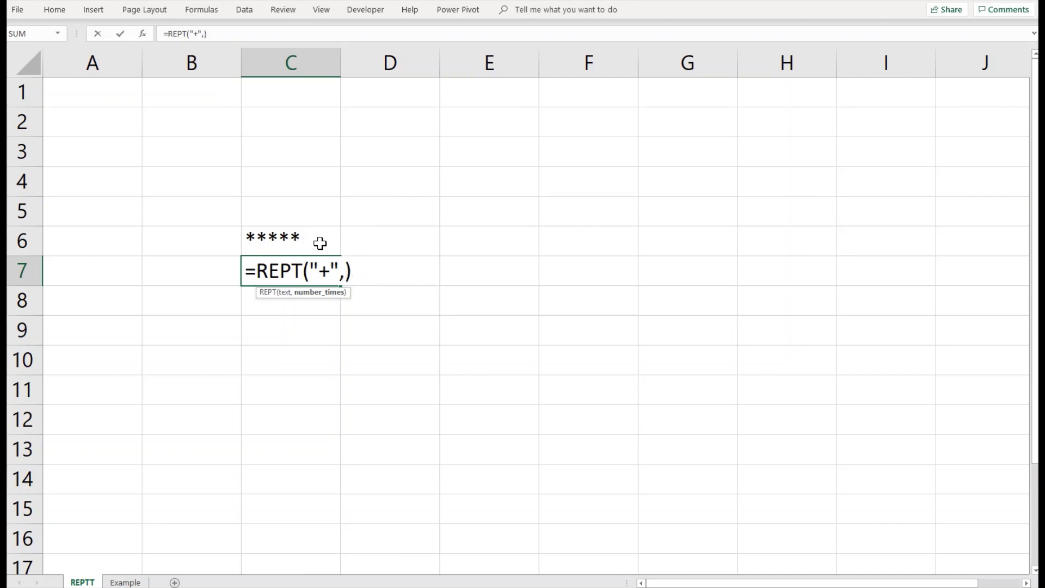
pyautogui.click(312, 217)
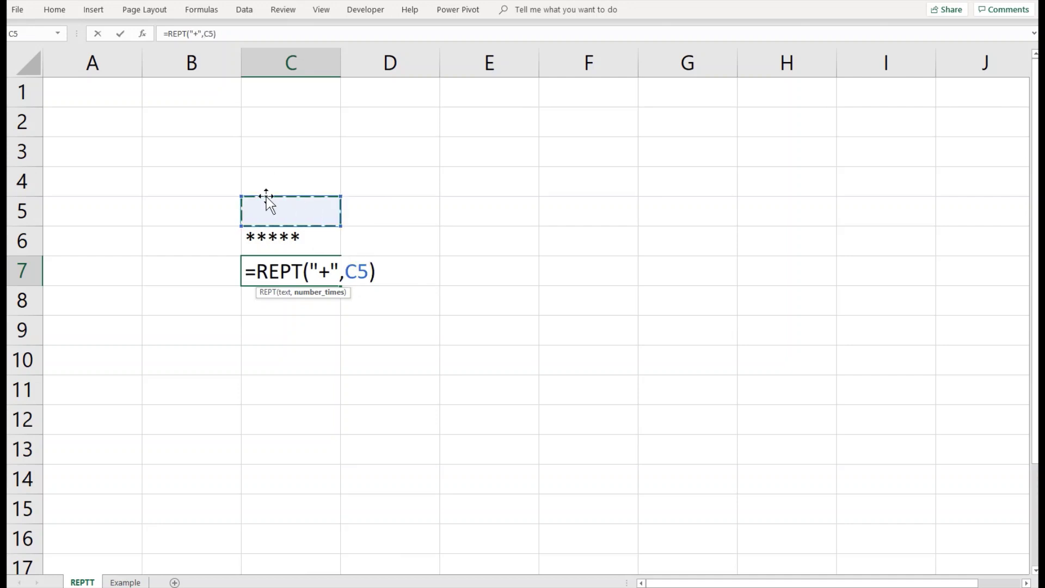
pyautogui.press('Return')
pyautogui.press('Up')
# Enter 3, then 7, in C5 so C7 shows seven plus signs, and close the Help pane.
pyautogui.click(251, 209)
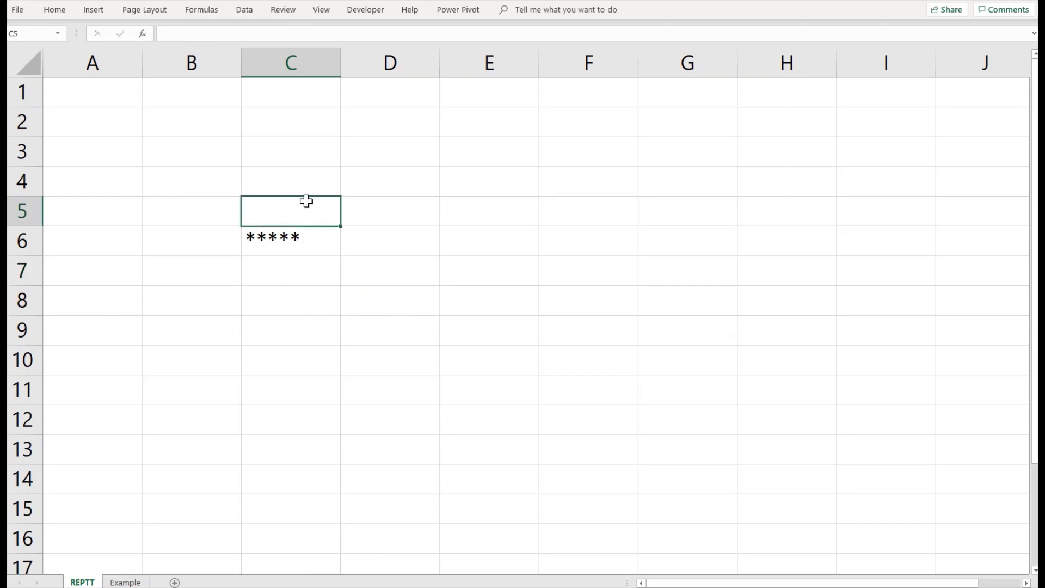
pyautogui.write('3')
pyautogui.press('Return')
pyautogui.press('Up')
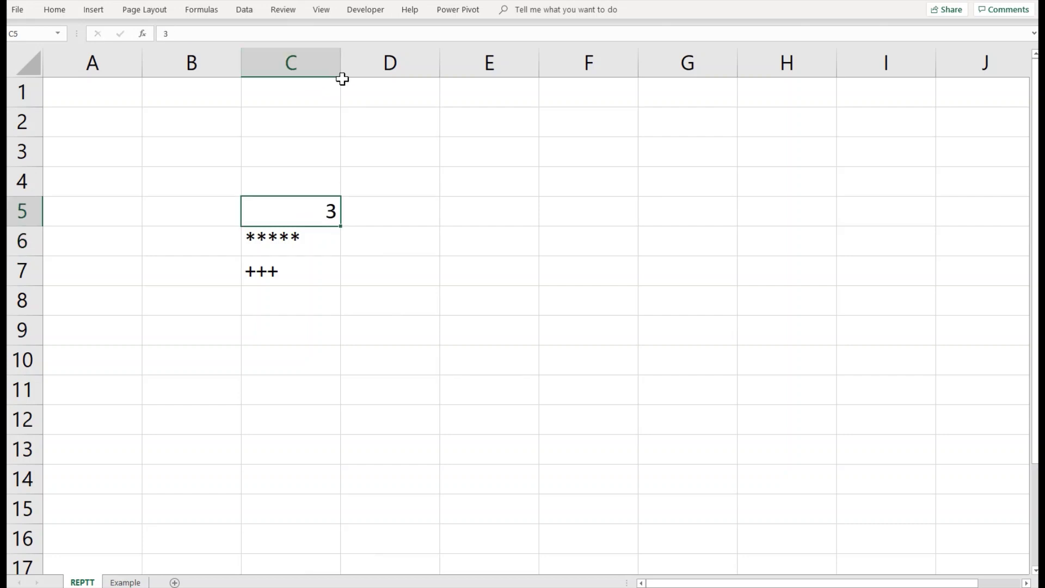
pyautogui.write('7')
pyautogui.press('Return')
pyautogui.press('Up')
pyautogui.press('F1')
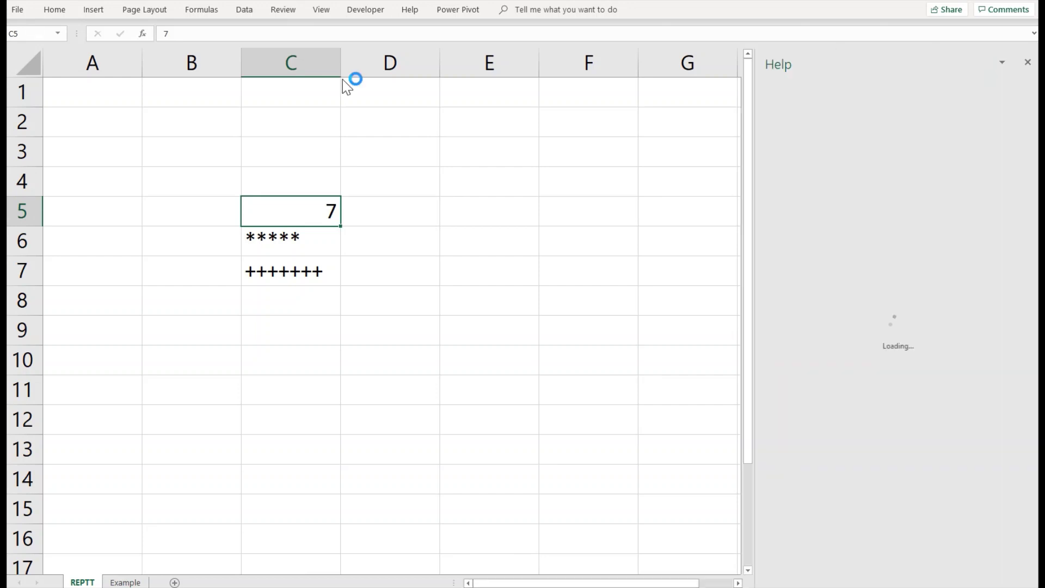
pyautogui.click(1027, 62)
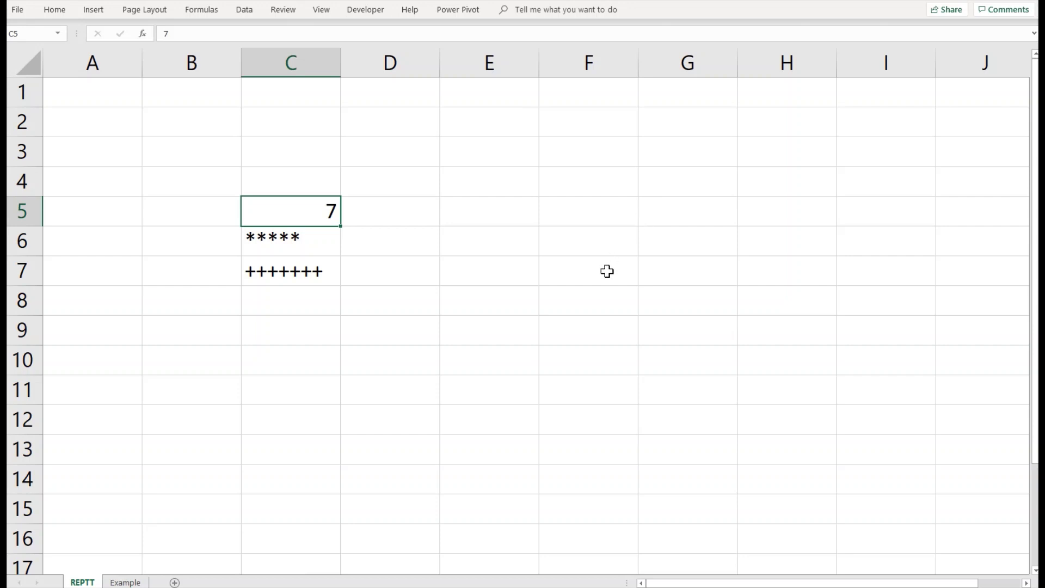
pyautogui.click(121, 582)
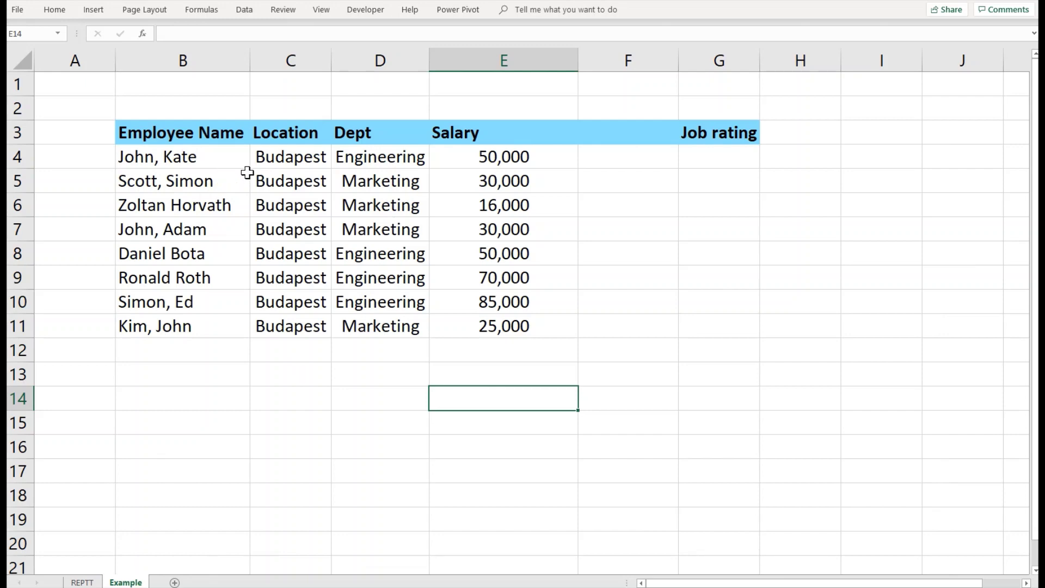
pyautogui.click(473, 150)
pyautogui.click(471, 183)
pyautogui.click(467, 208)
pyautogui.click(461, 277)
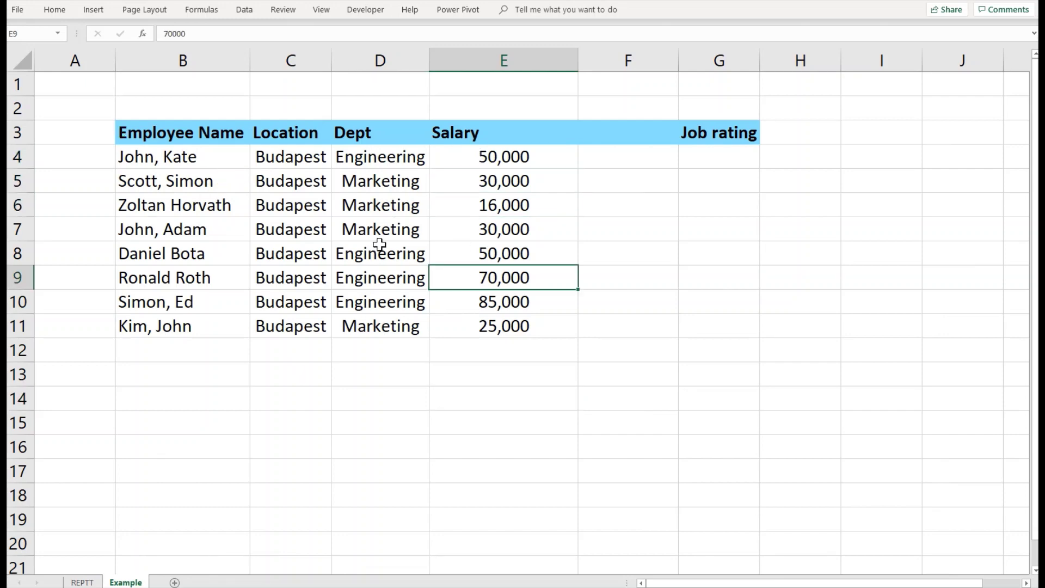
pyautogui.click(587, 151)
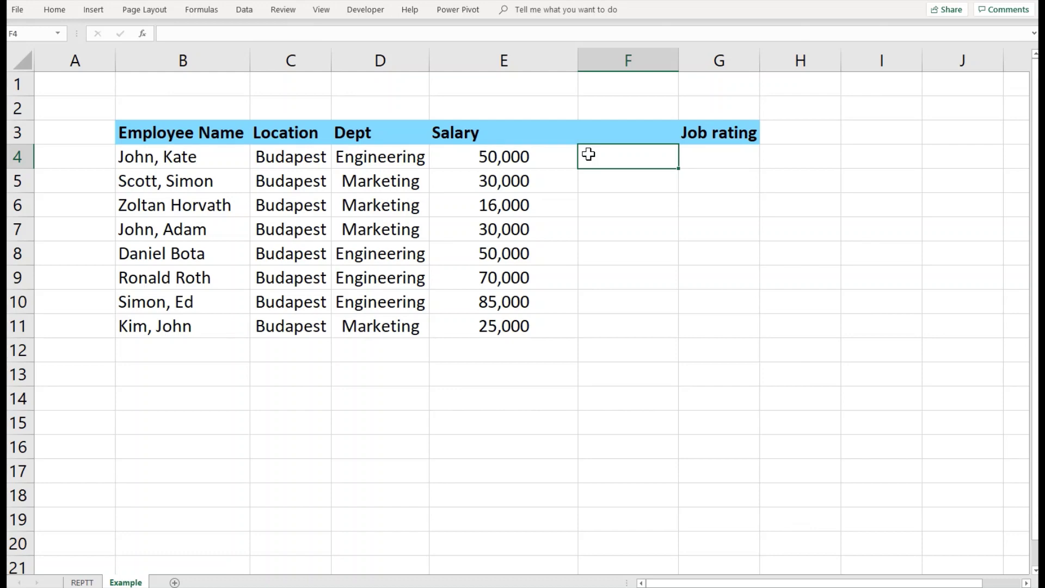
# Enter =REPT("*",E4/10000) in F4 to show five stars for the 50,000 salary.
pyautogui.doubleClick(588, 155)
pyautogui.write('=REPT(')
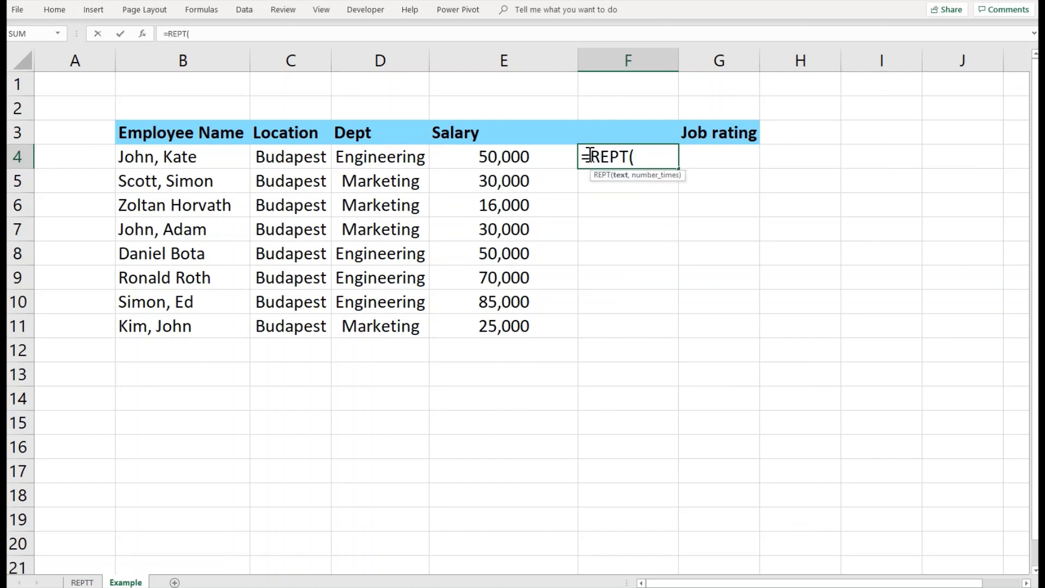
pyautogui.write('"*",')
pyautogui.press('Left')
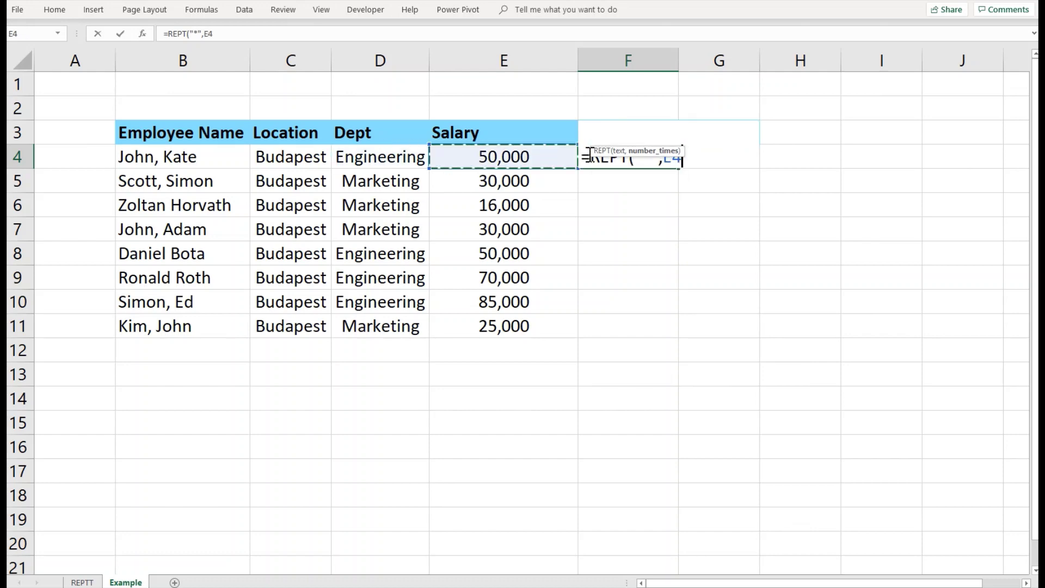
pyautogui.click(292, 32)
pyautogui.write('/1000')
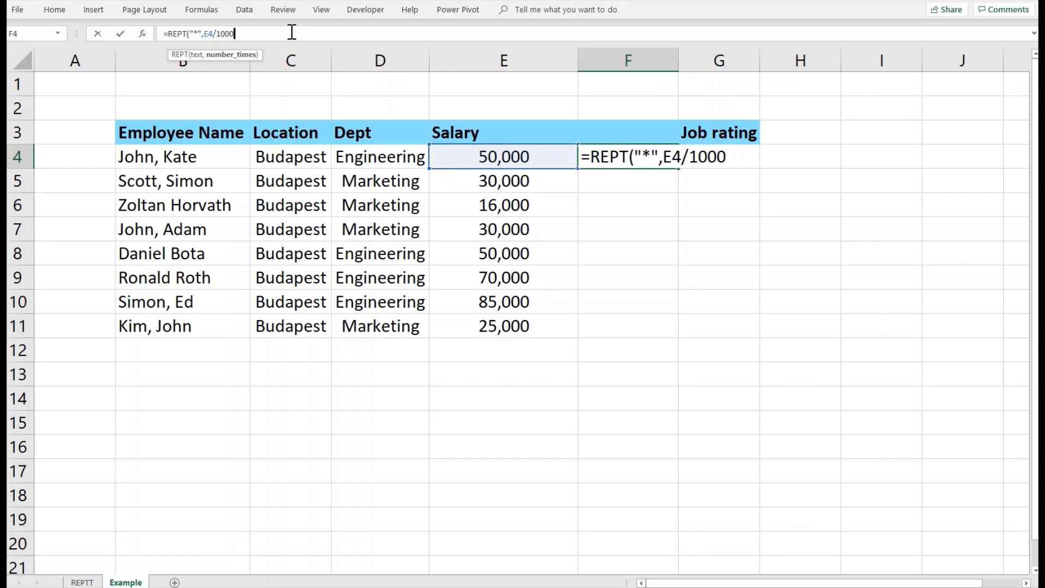
pyautogui.write('0)')
pyautogui.press('Return')
pyautogui.press('Up')
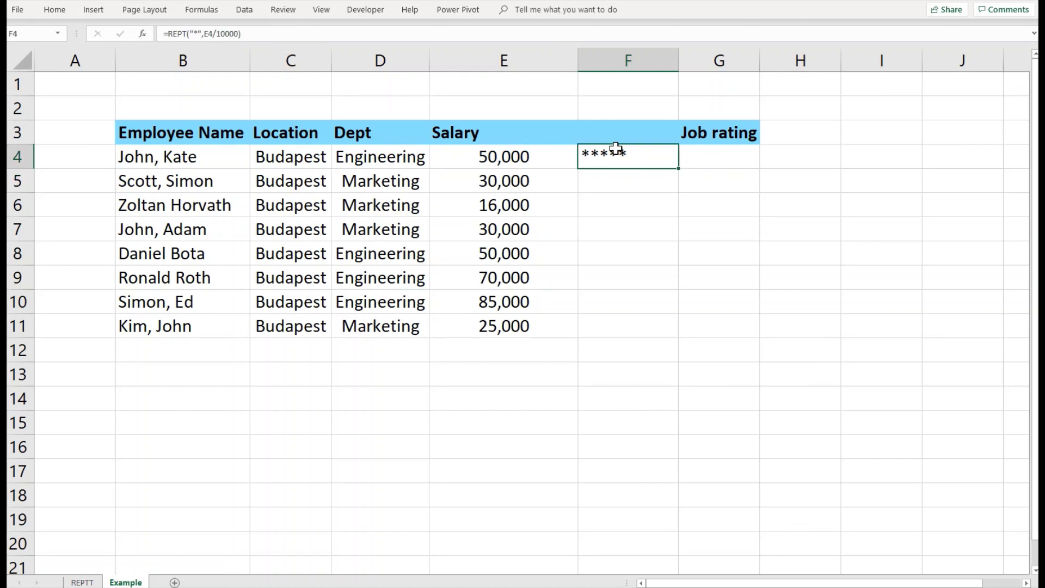
# Fill the star bar formula down to F11 and hide the Salary column E.
pyautogui.moveTo(678, 169); pyautogui.dragTo(653, 342)
pyautogui.click(515, 180)
pyautogui.click(517, 60)
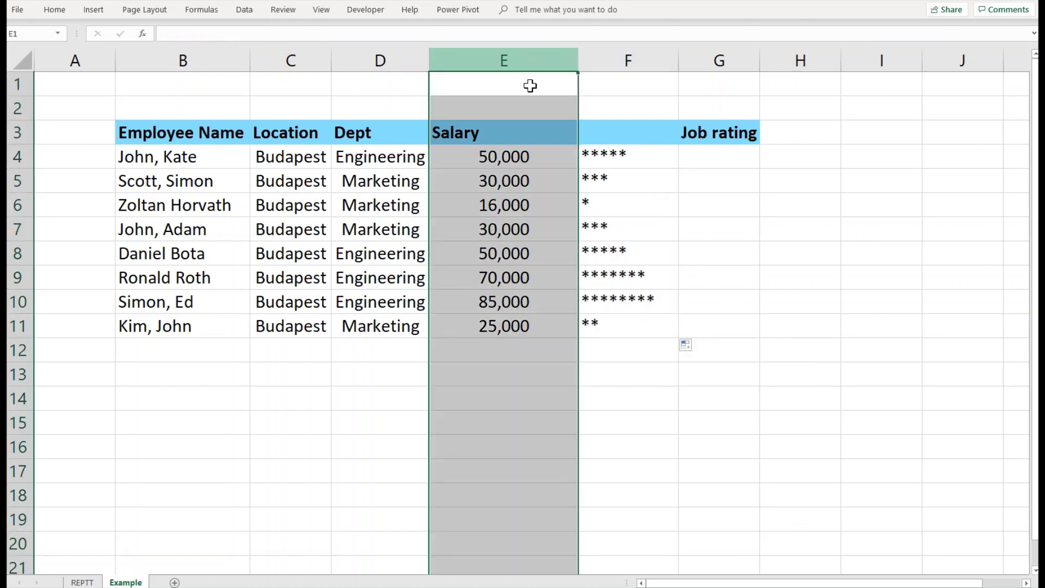
pyautogui.rightClick(512, 163)
pyautogui.click(562, 325)
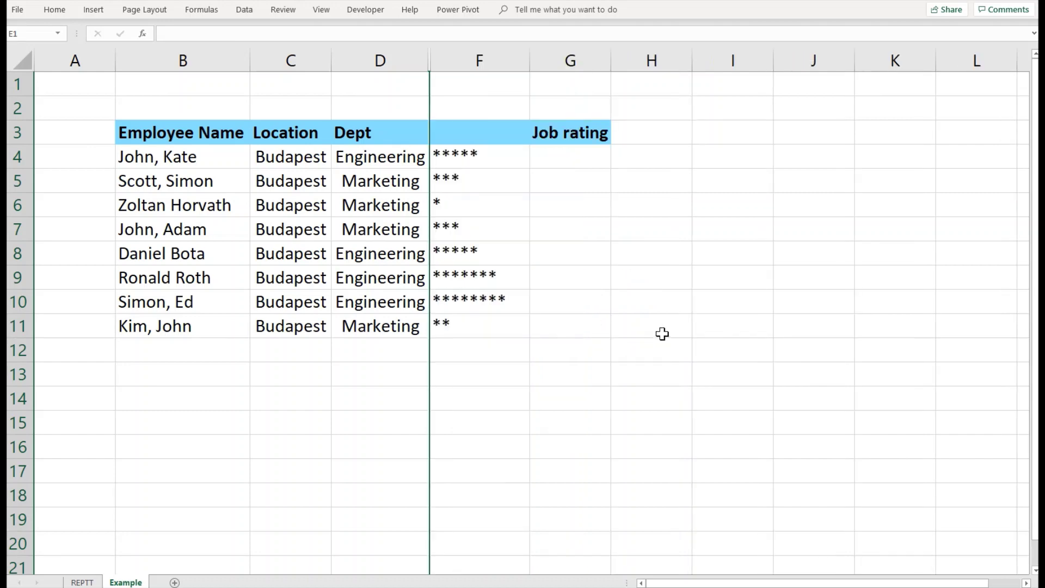
# Inspect the star bar formulas in F4 through F10.
pyautogui.click(661, 332)
pyautogui.click(485, 162)
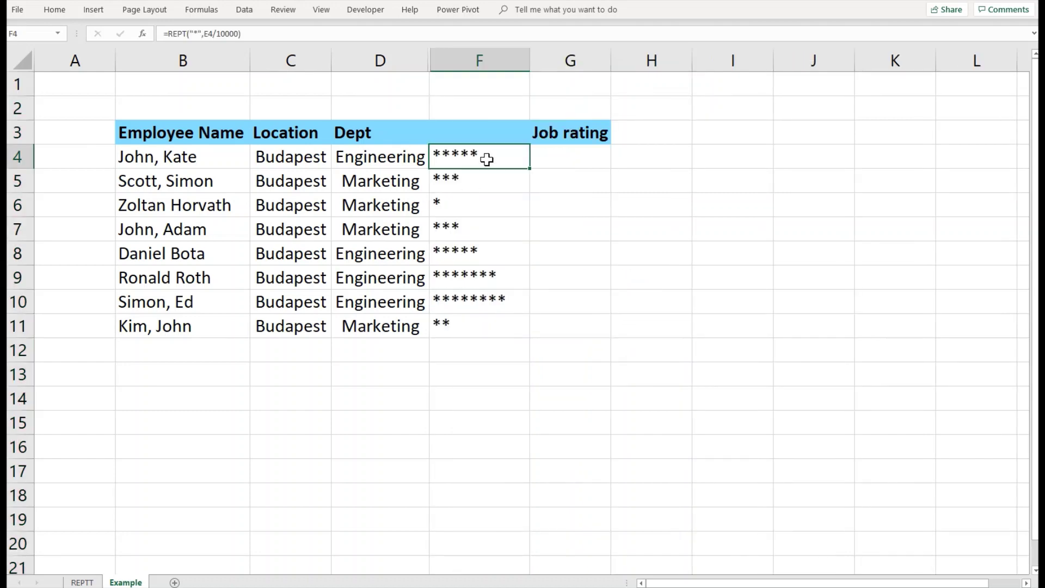
pyautogui.click(483, 186)
pyautogui.click(477, 224)
pyautogui.click(471, 257)
pyautogui.click(474, 296)
pyautogui.click(566, 244)
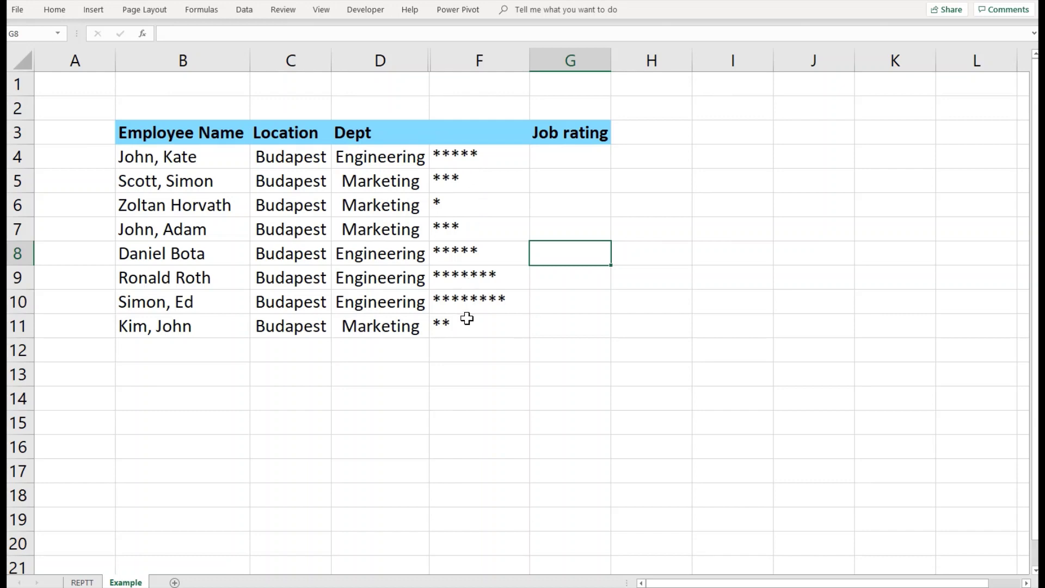
# Enter =LEN(F4) in G4 and fill to G11, giving ratings 5, 3, 1, 3, 5, 7, 8, 2.
pyautogui.click(543, 158)
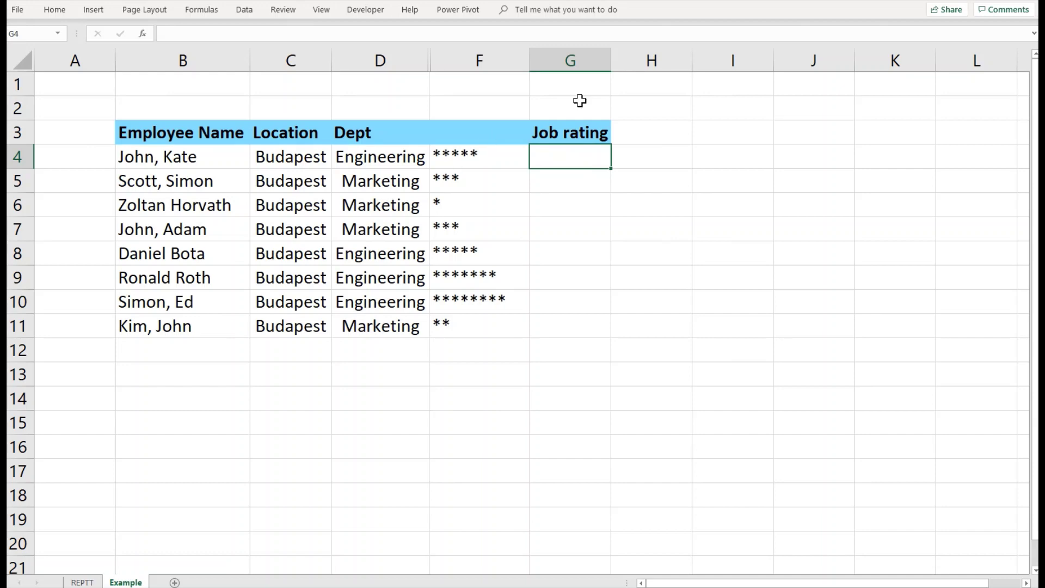
pyautogui.write('=LEN(')
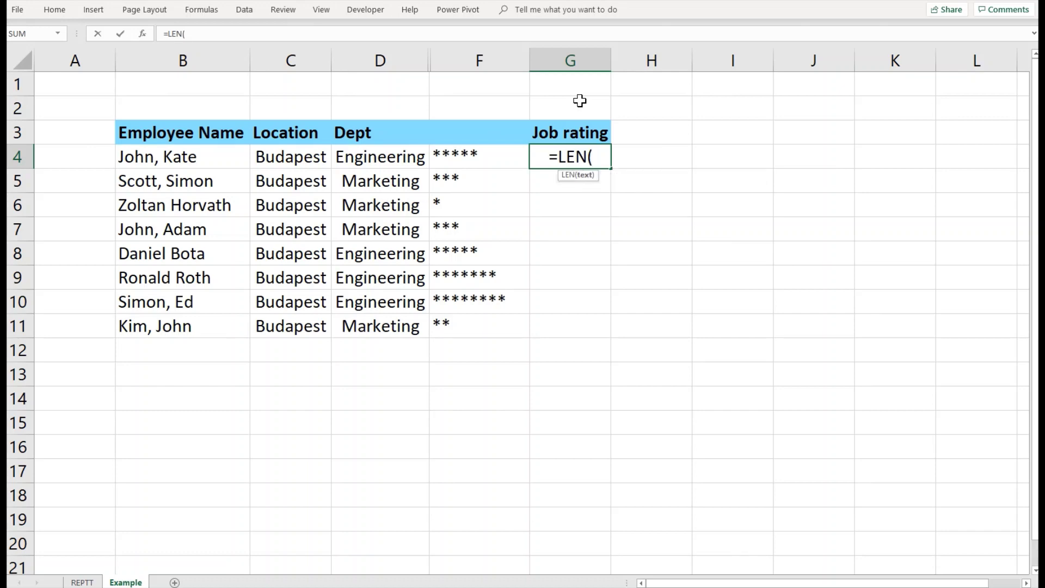
pyautogui.press('Left')
pyautogui.press('Return')
pyautogui.press('Up')
pyautogui.moveTo(611, 168); pyautogui.dragTo(618, 329)
pyautogui.click(483, 206)
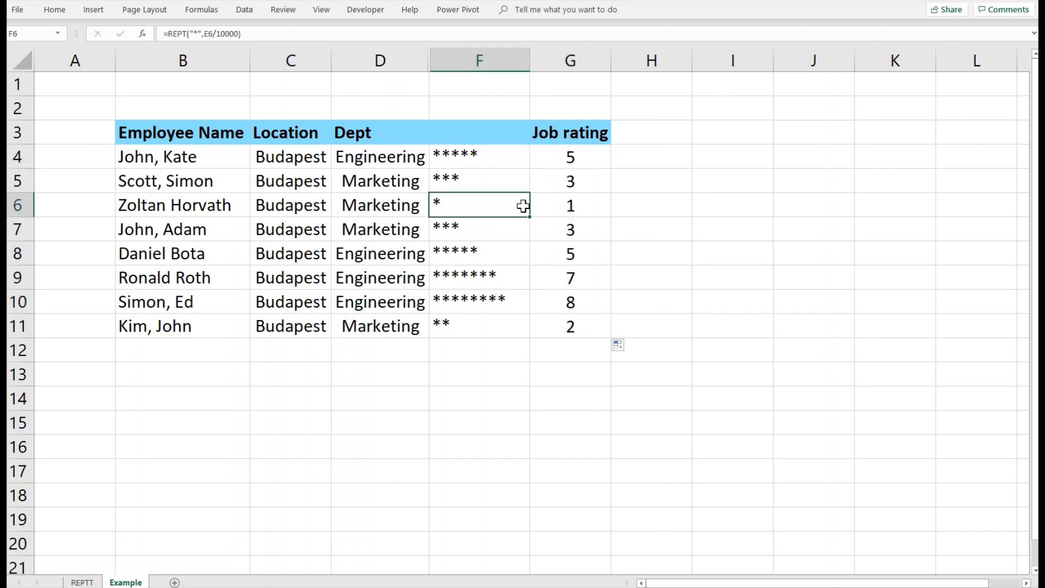
pyautogui.click(559, 229)
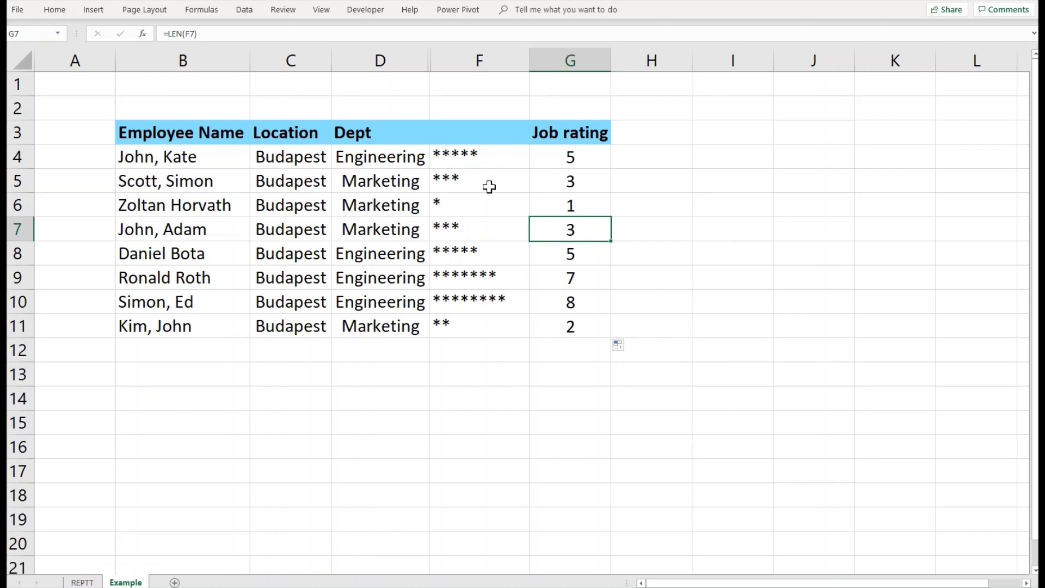
# Change F4's formula to =REPT("@",E4/10000) so it builds an @ bar.
pyautogui.click(493, 164)
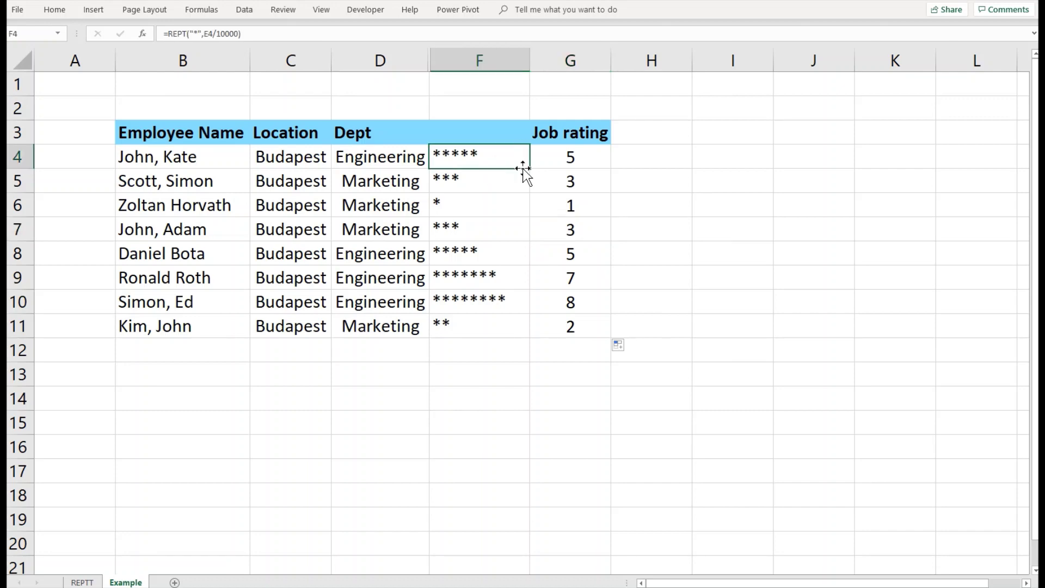
pyautogui.click(193, 34)
pyautogui.click(193, 34)
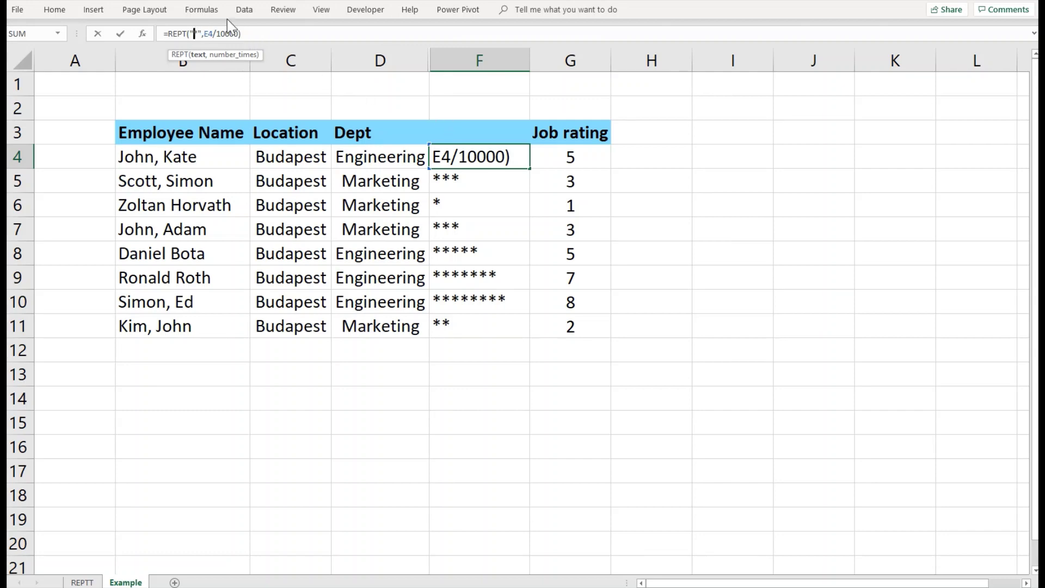
pyautogui.press('Delete')
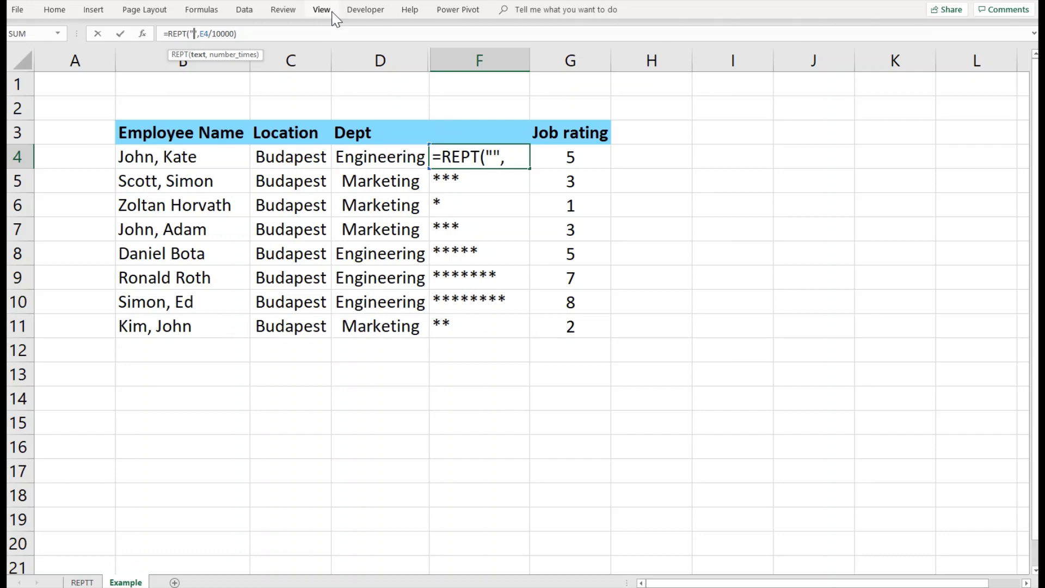
pyautogui.write('@')
pyautogui.press('Return')
pyautogui.press('Up')
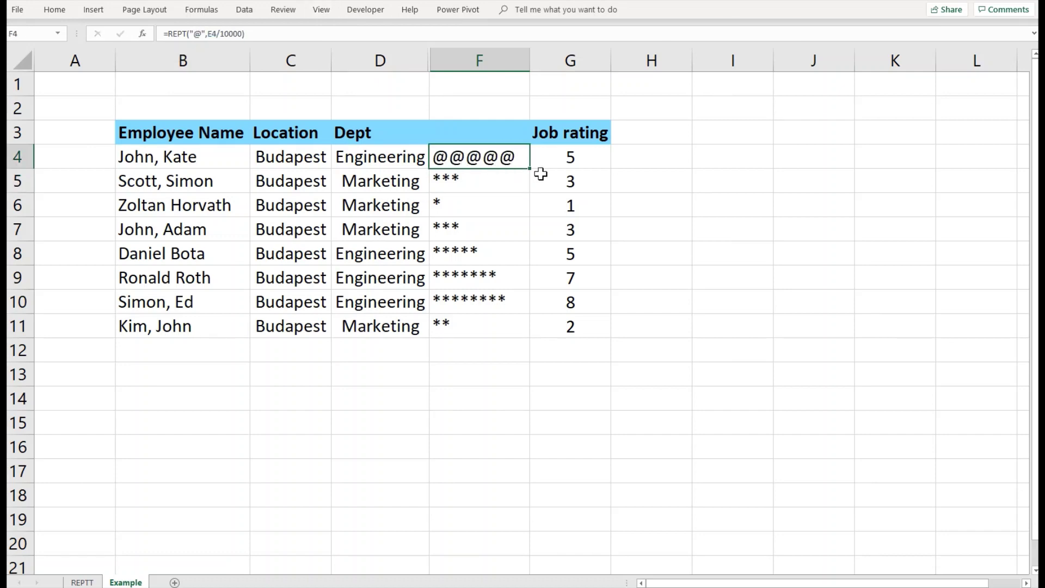
# Fill the @ formula down to F11 and autofit column F to the longest bar.
pyautogui.moveTo(530, 168); pyautogui.dragTo(504, 330)
pyautogui.click(501, 199)
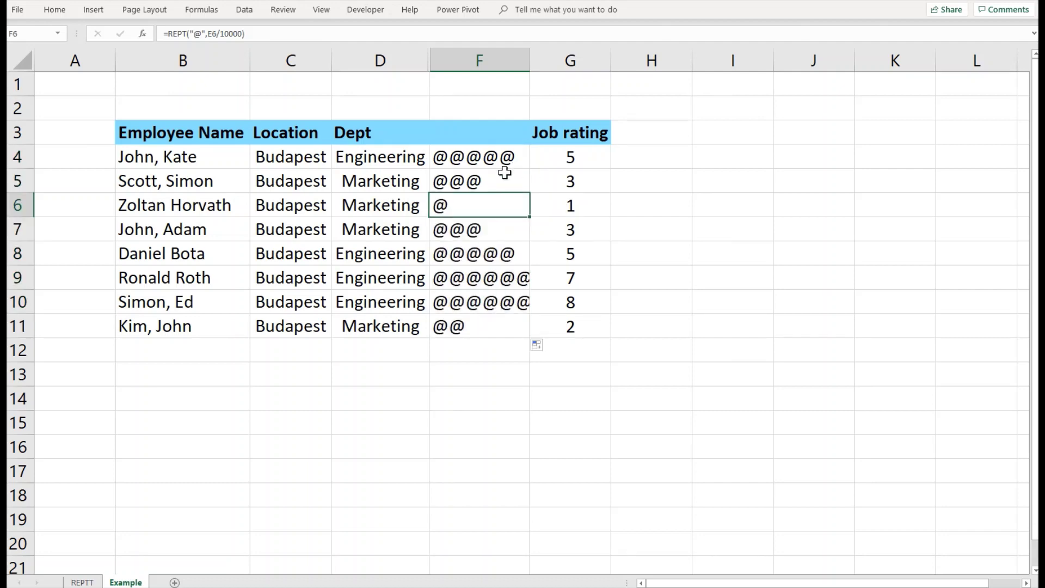
pyautogui.doubleClick(530, 61)
pyautogui.click(528, 154)
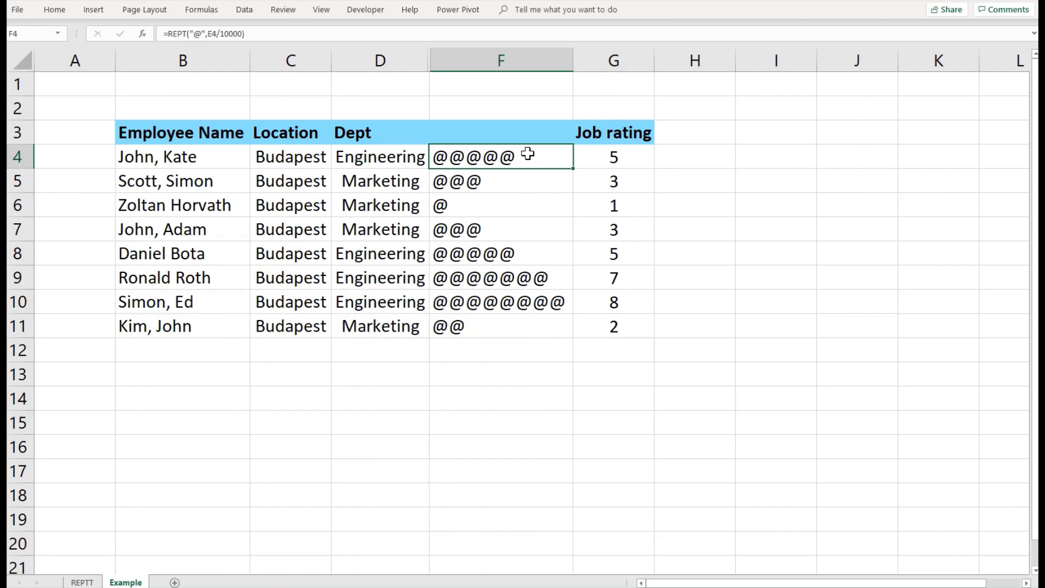